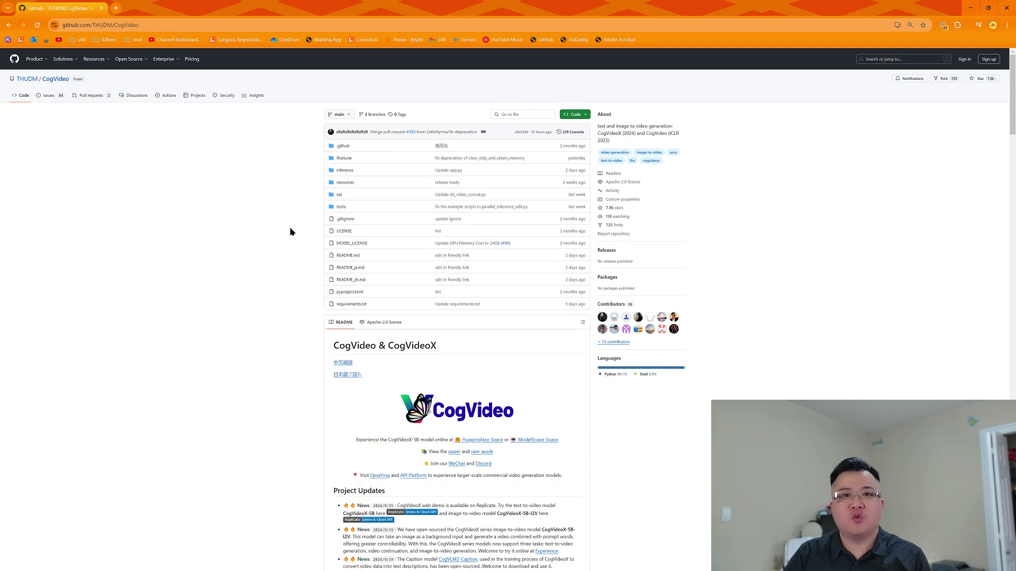
scroll(585, 421, "down", 2)
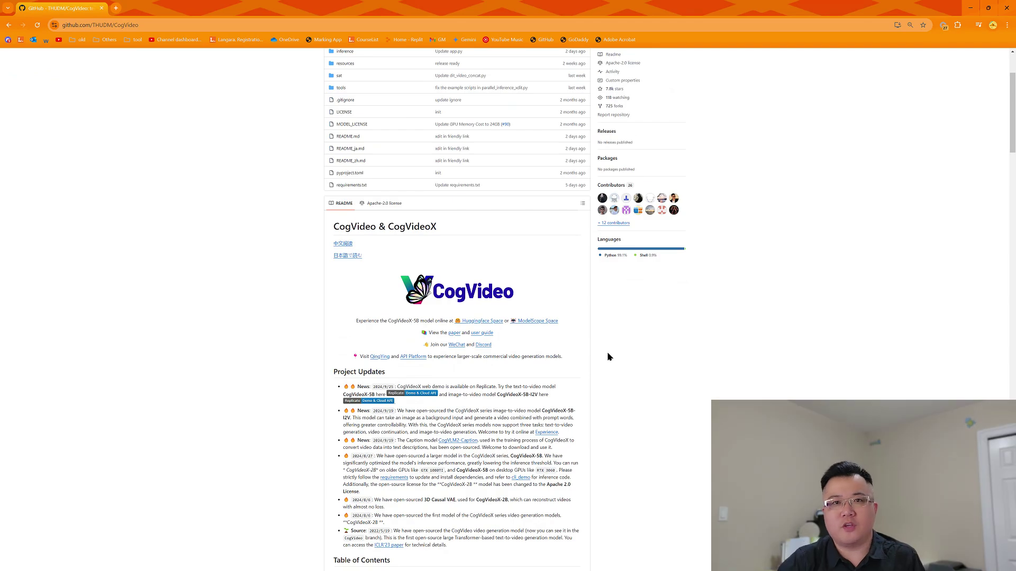
scroll(609, 357, "down", 2)
scroll(609, 358, "down", 4)
scroll(609, 357, "down", 4)
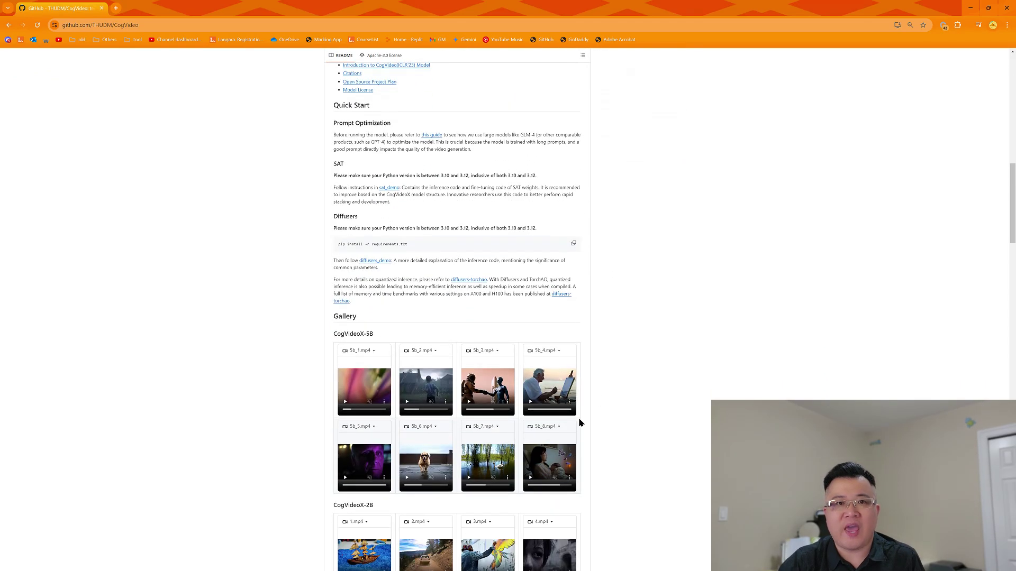
scroll(580, 423, "down", 1)
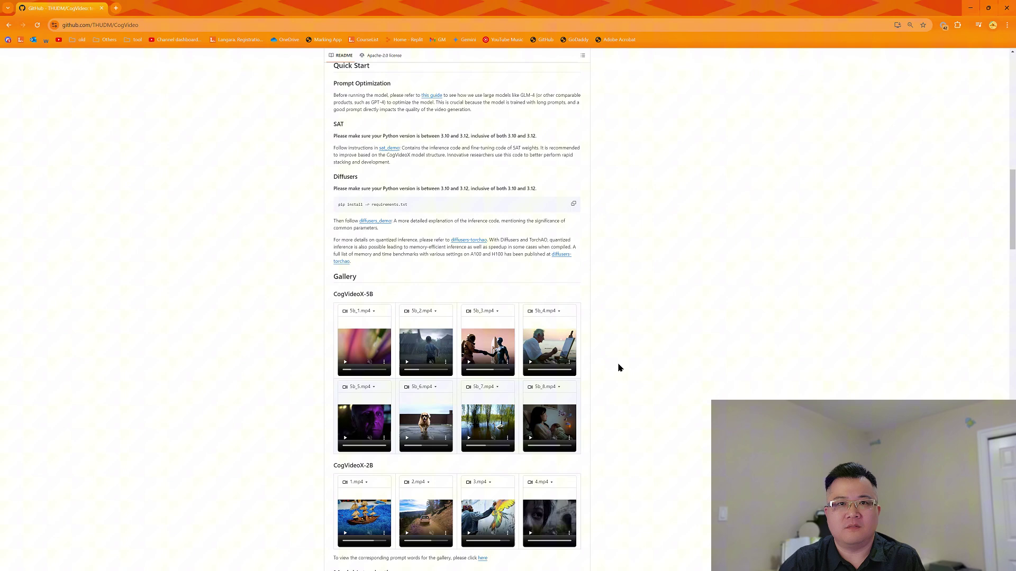
scroll(619, 367, "down", 2)
scroll(620, 368, "down", 2)
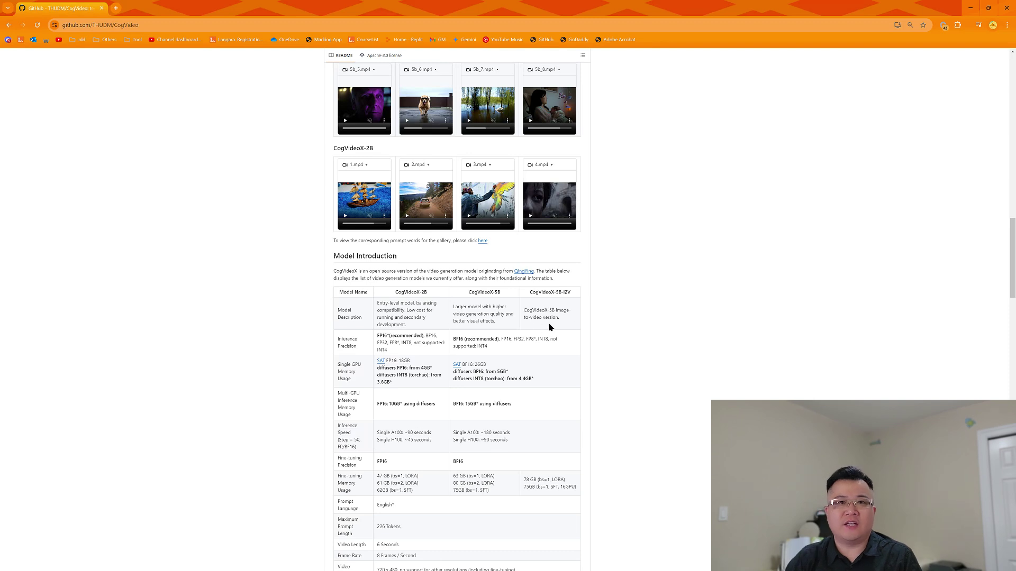
scroll(558, 328, "down", 1)
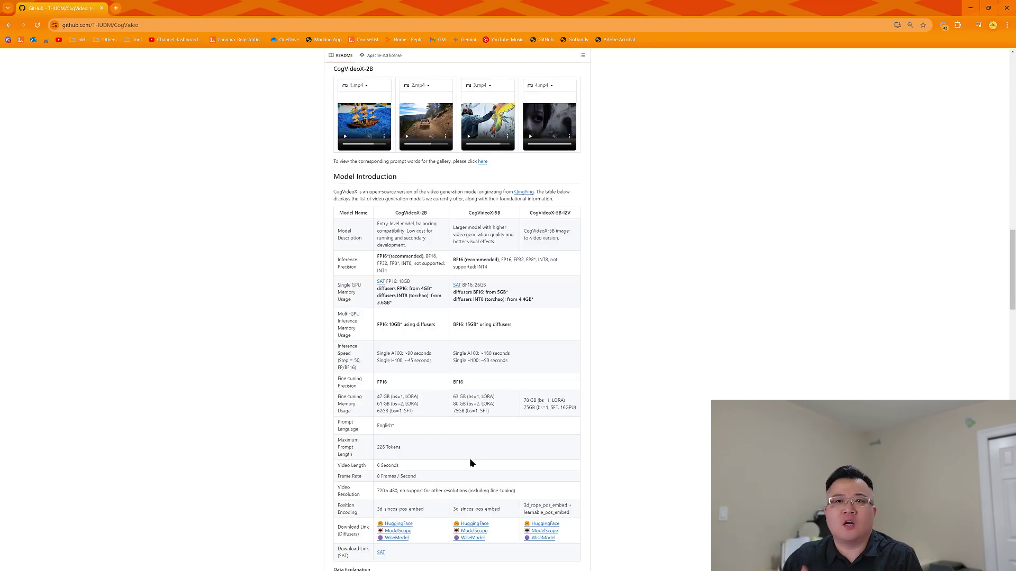
Step: Open the CogVideoX-5B-I2V Hugging Face link from the README model table in a background tab
middle_click(544, 530)
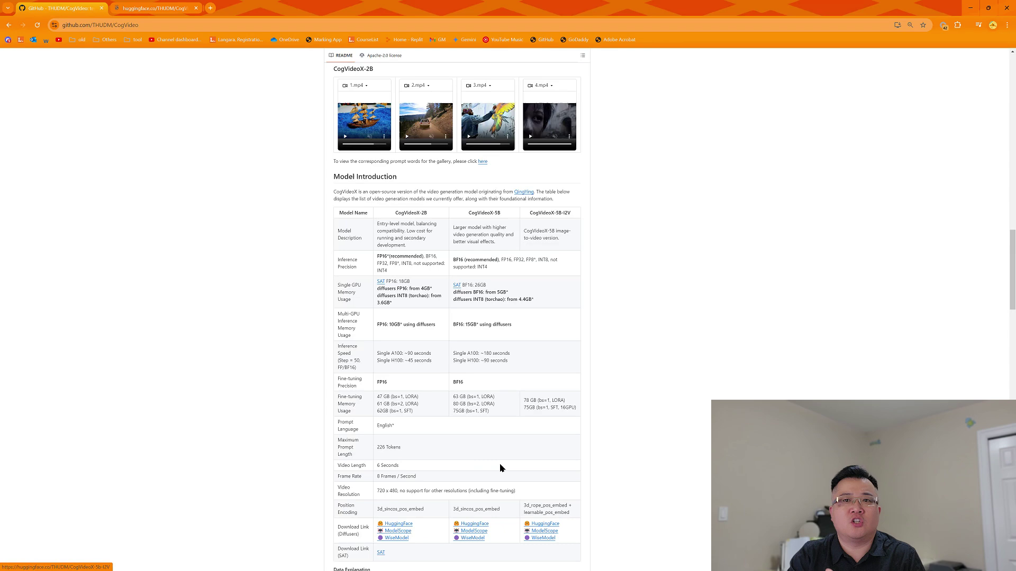
Step: Switch to the CogVideoX-5b-I2V Hugging Face page and show its Files and versions list
key("ctrl+Tab")
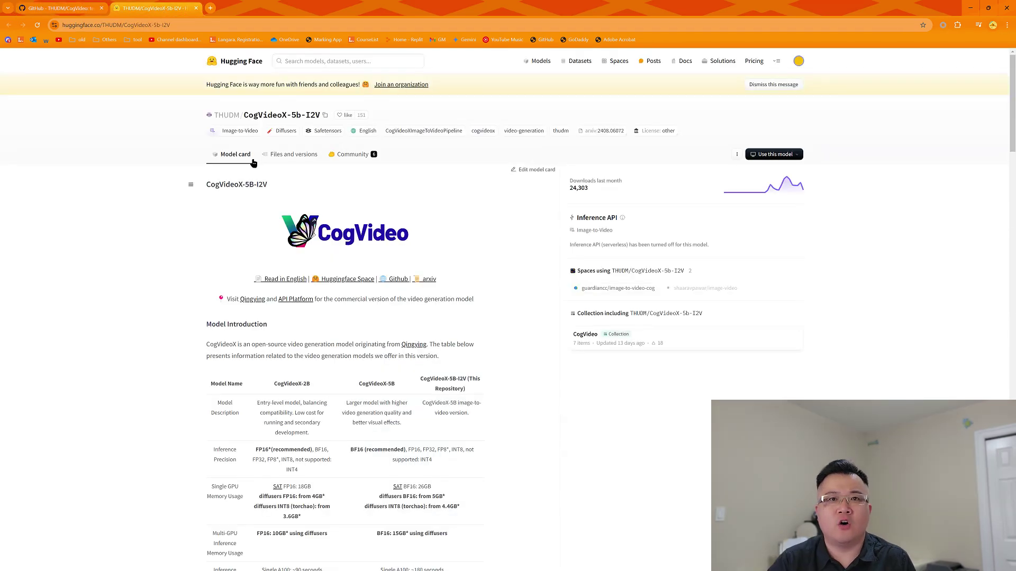
left_click(293, 155)
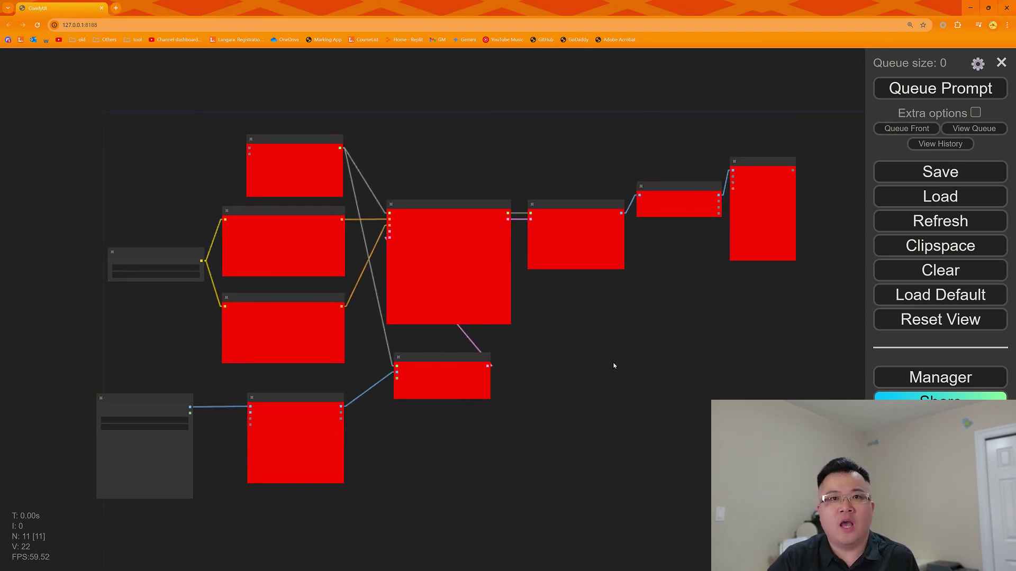
Step: Install CogVideoX Wrapper, KJNodes and VideoHelperSuite from Install Missing Custom Nodes, then restart ComfyUI
left_click(893, 375)
left_click(553, 201)
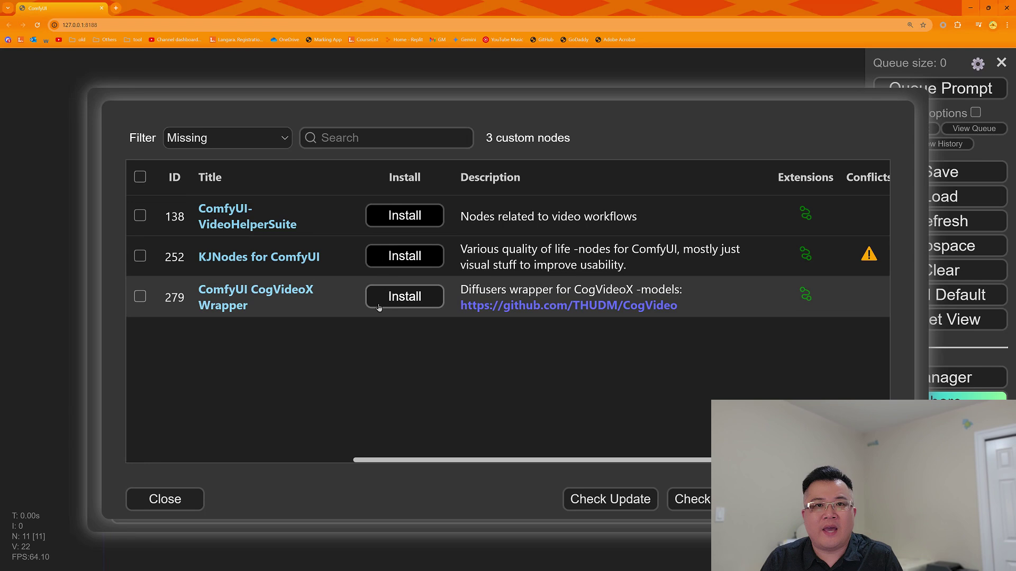
left_click(391, 299)
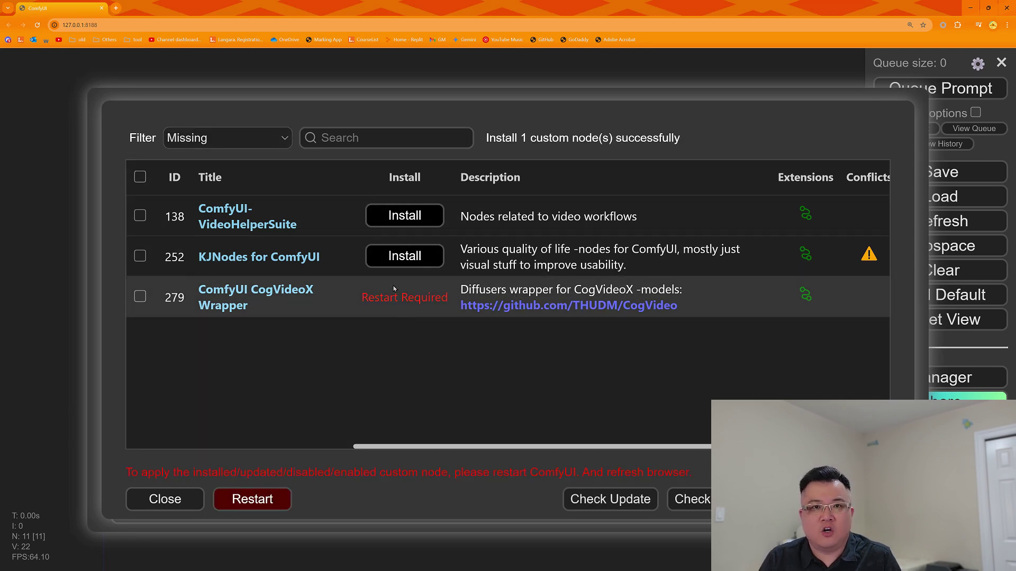
left_click(404, 255)
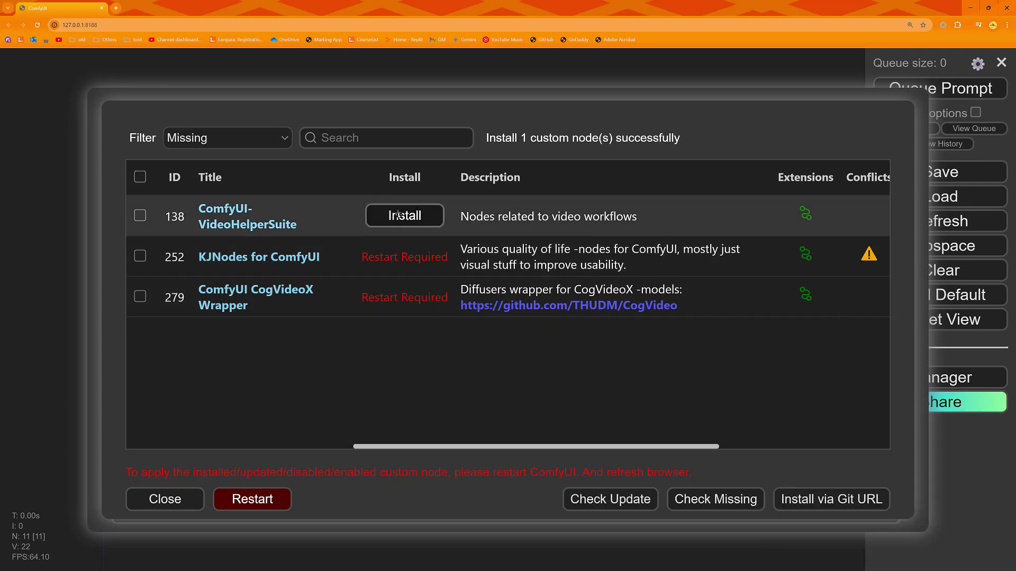
left_click(404, 216)
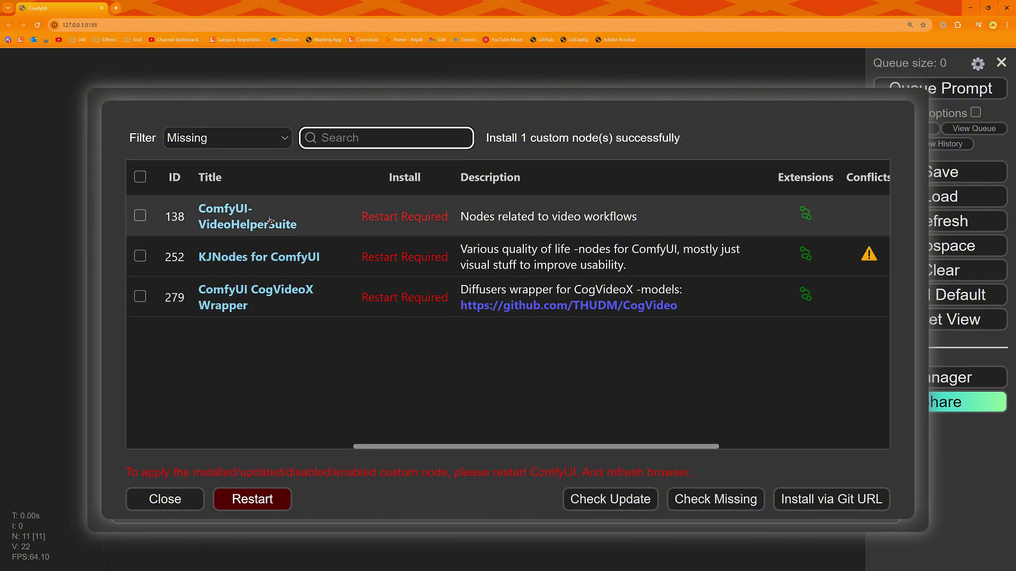
left_click(246, 508)
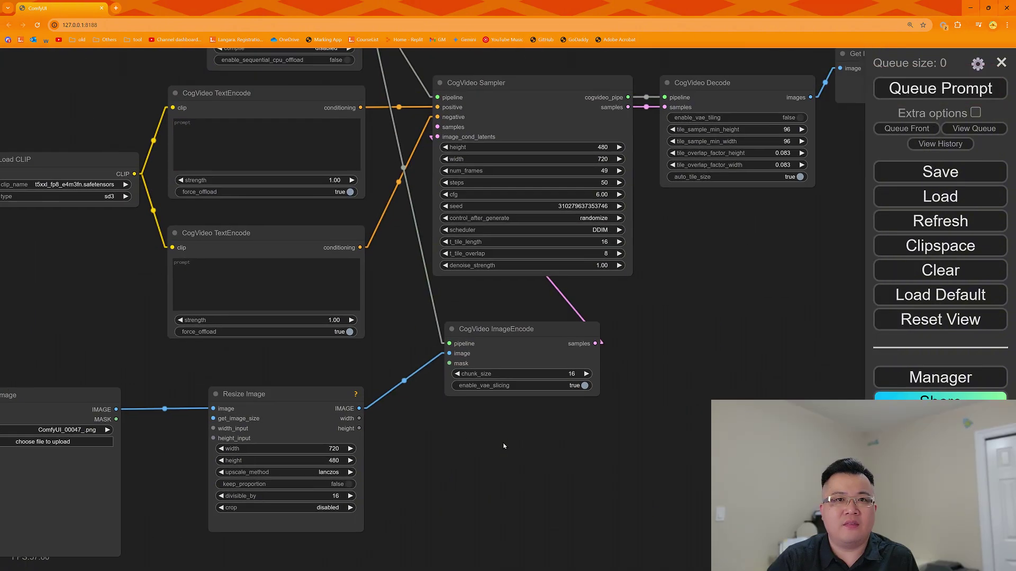
Step: Confirm the pink-haired portrait input, queue the workflow, and bring up the model download console
key("Escape")
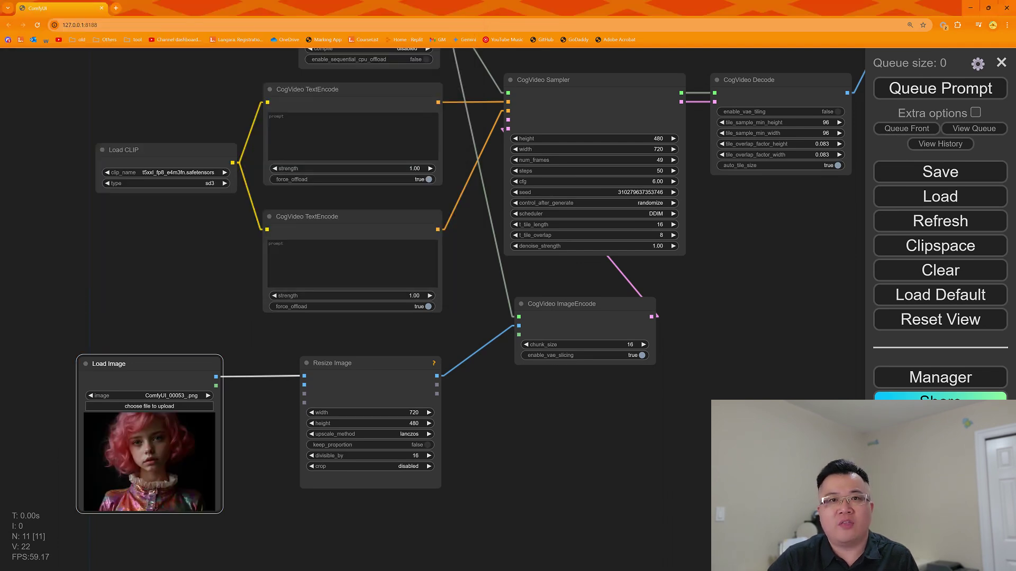
left_click(940, 89)
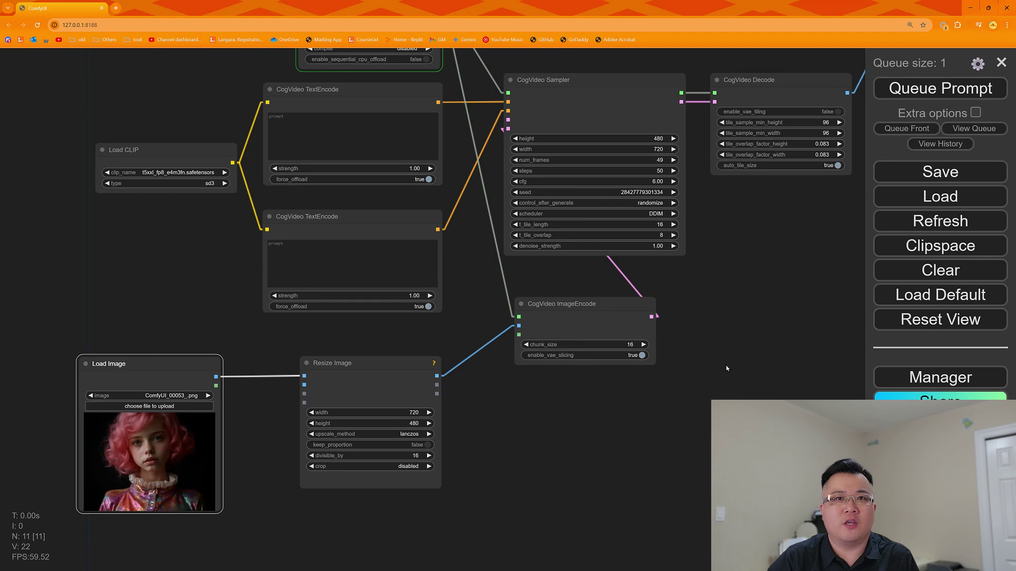
key("alt+Tab")
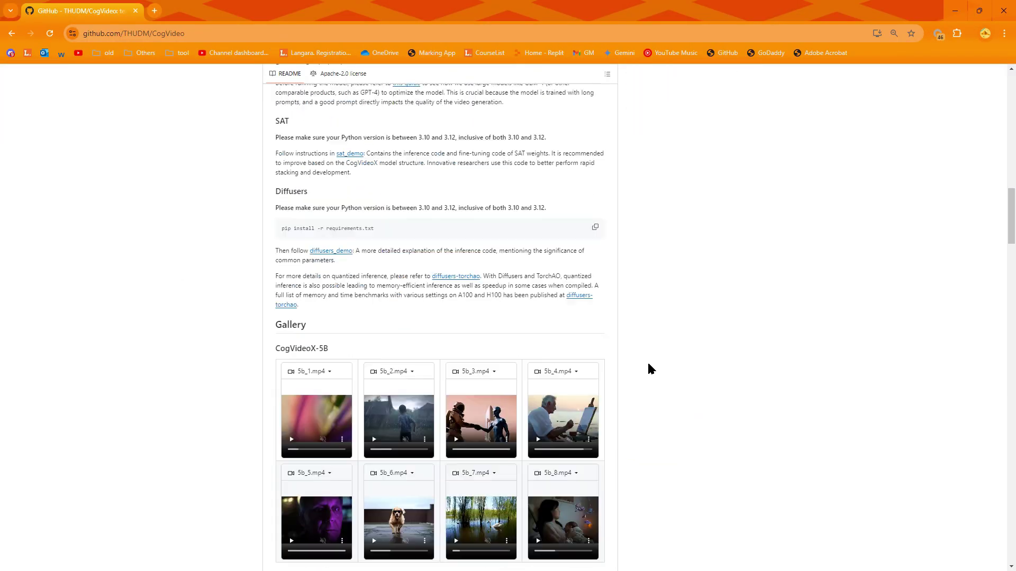
scroll(647, 362, "down", 10)
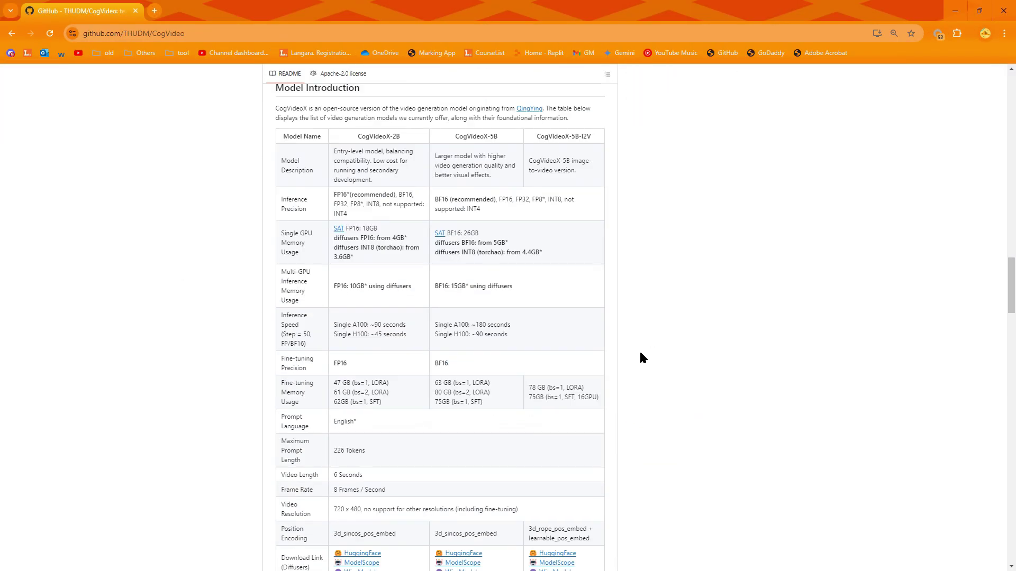
scroll(564, 318, "down", 5)
Step: Compare the Hugging Face repo's vae and transformer folders against the local model folders
left_click(566, 347)
left_click(213, 214)
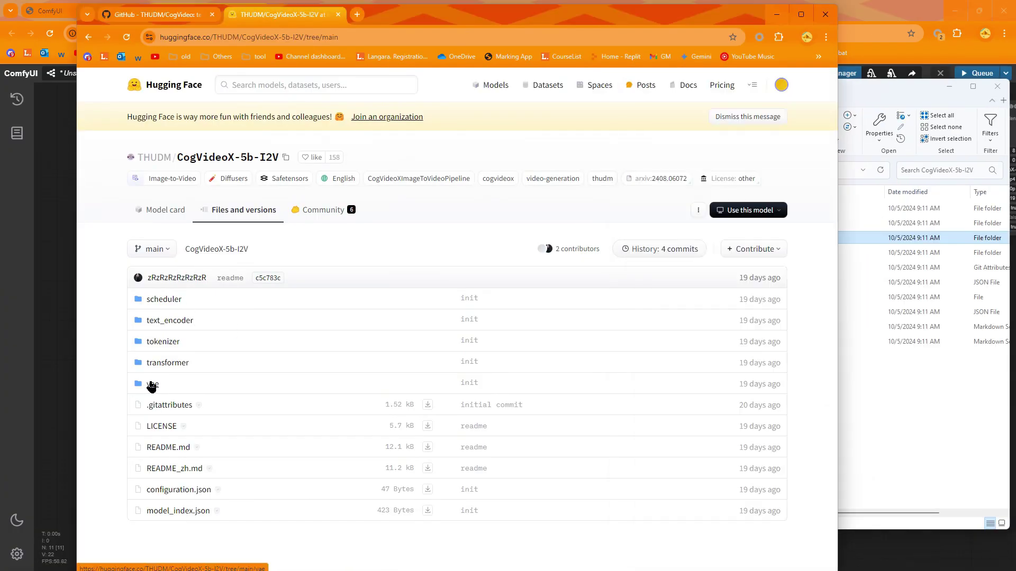
left_click(152, 384)
double_click(937, 237)
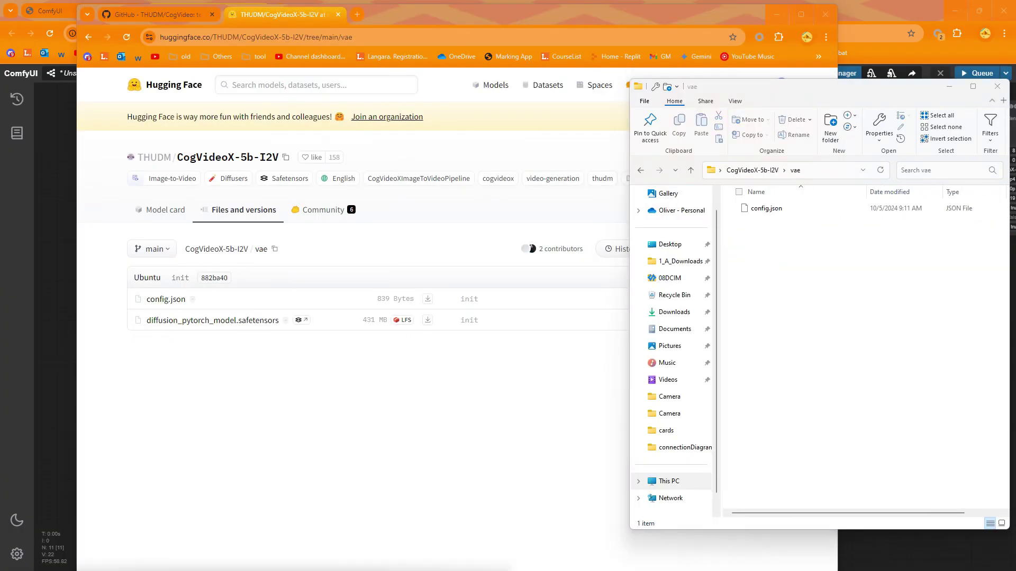
left_click(754, 170)
double_click(792, 238)
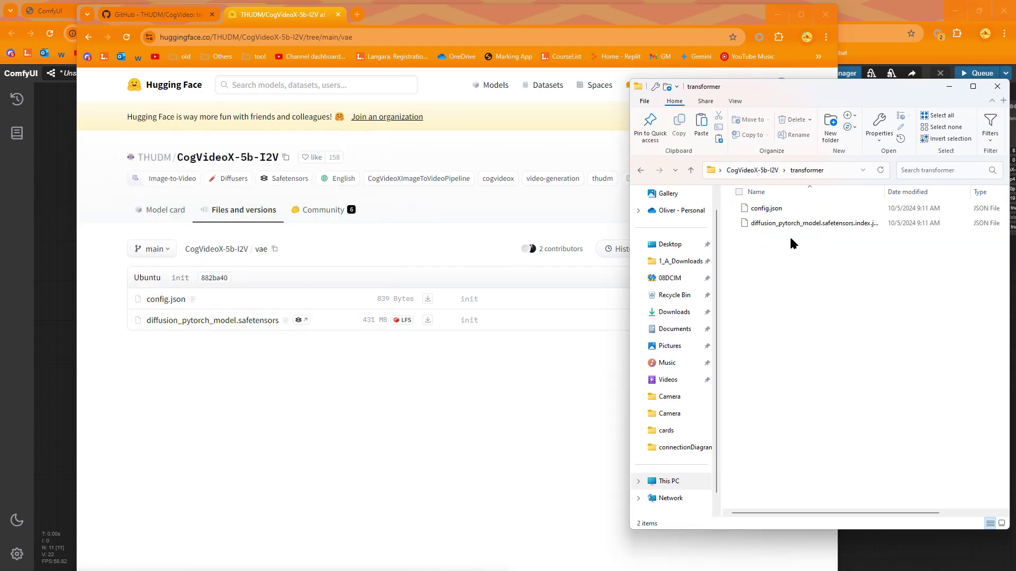
left_click(226, 249)
left_click(163, 363)
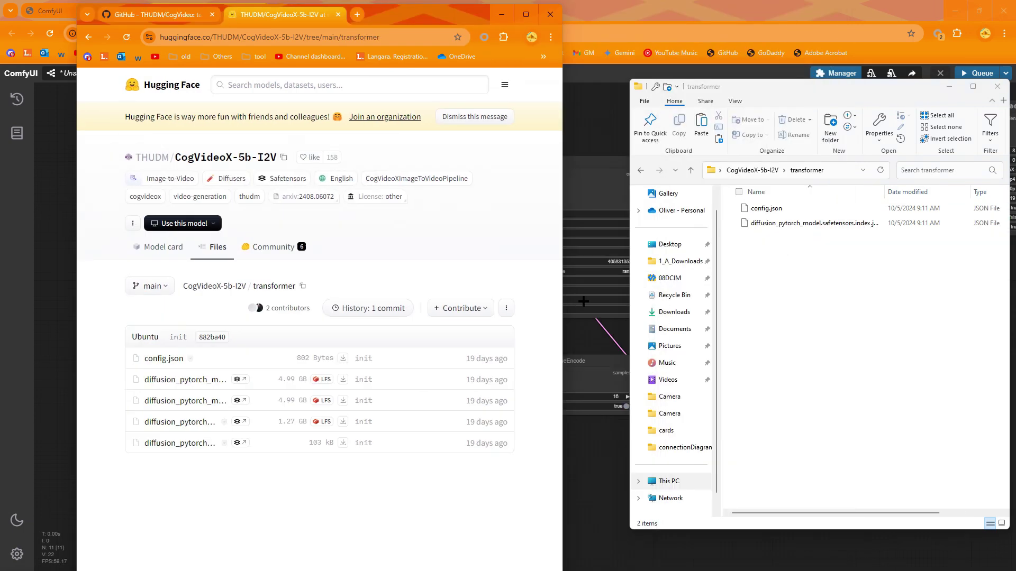
Step: Paste the three diffusion_pytorch_model safetensors into the local transformer folder and return to CogVideoX-5b-I2V
left_click(820, 342)
key("Down")
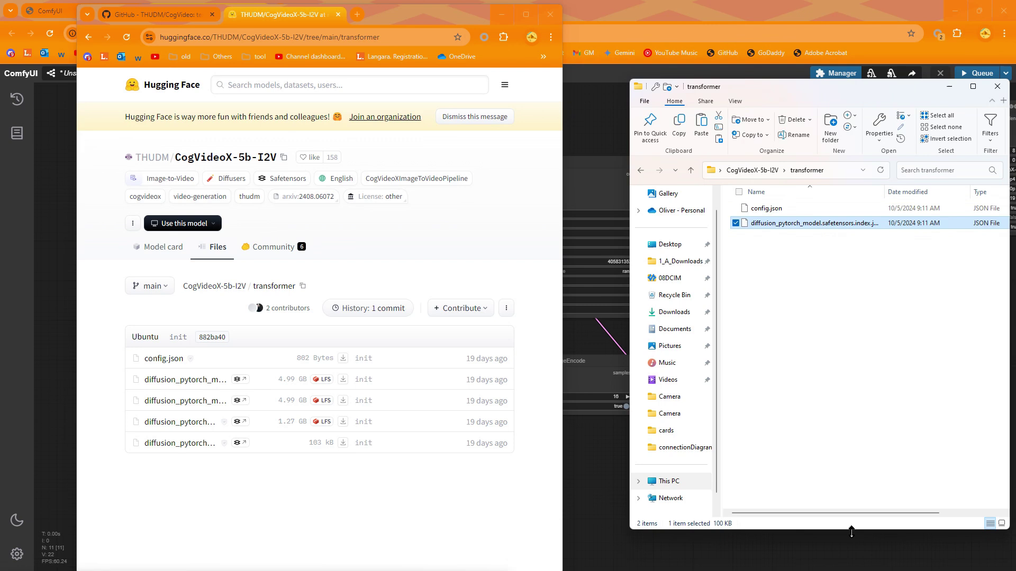
left_click(781, 340)
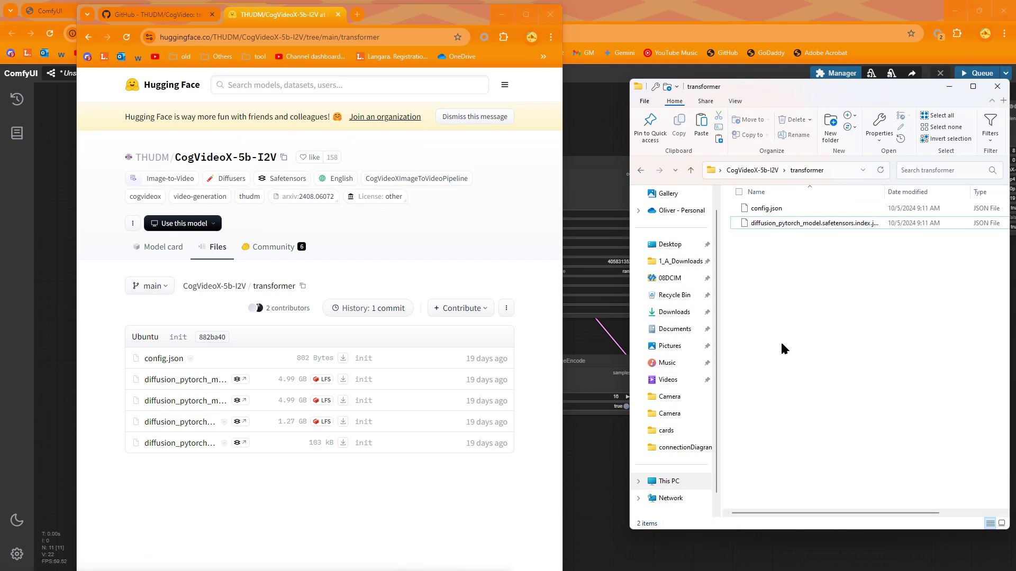
key("ctrl+v")
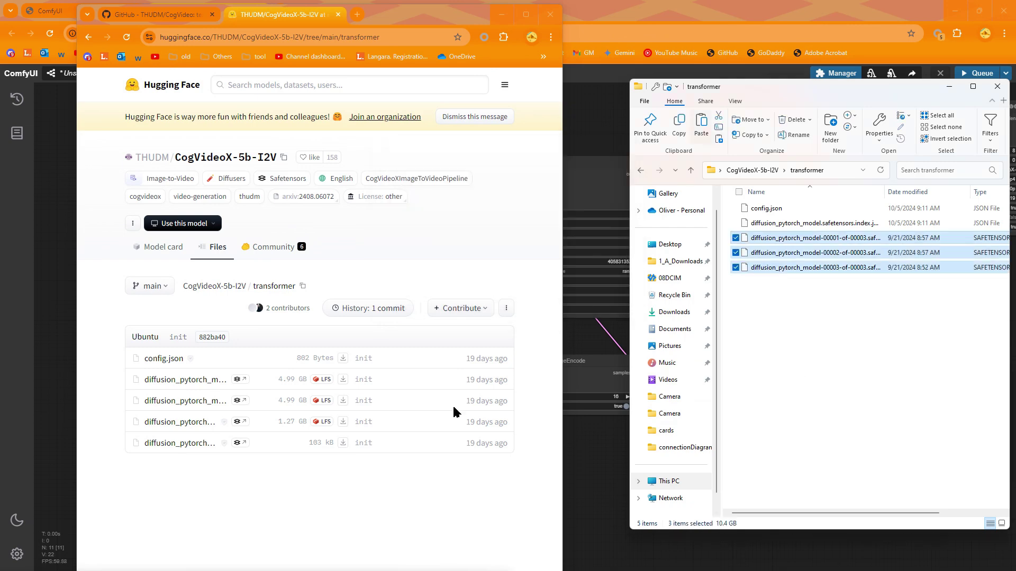
left_click(171, 358)
key("alt+Left")
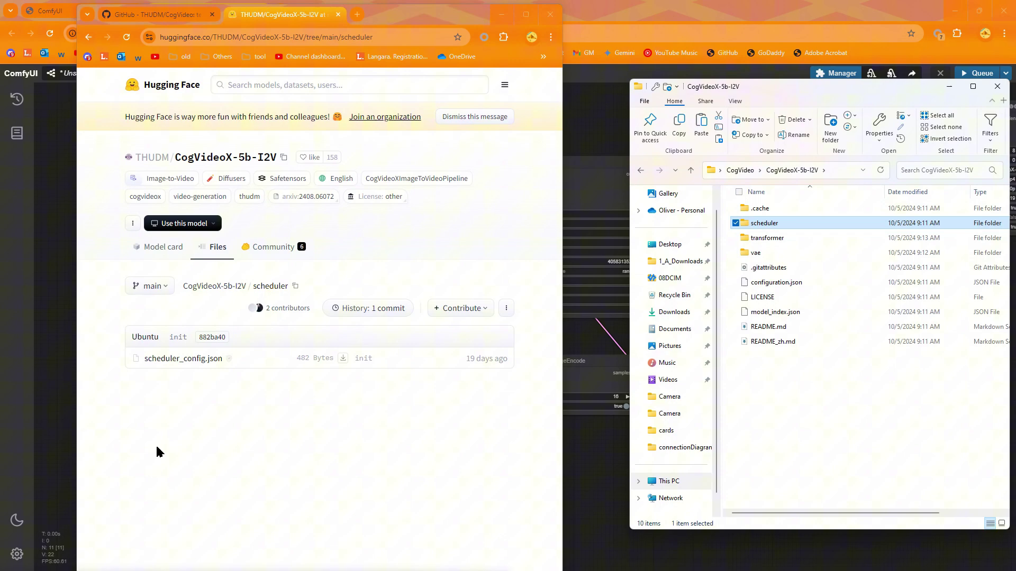
key("alt+Left")
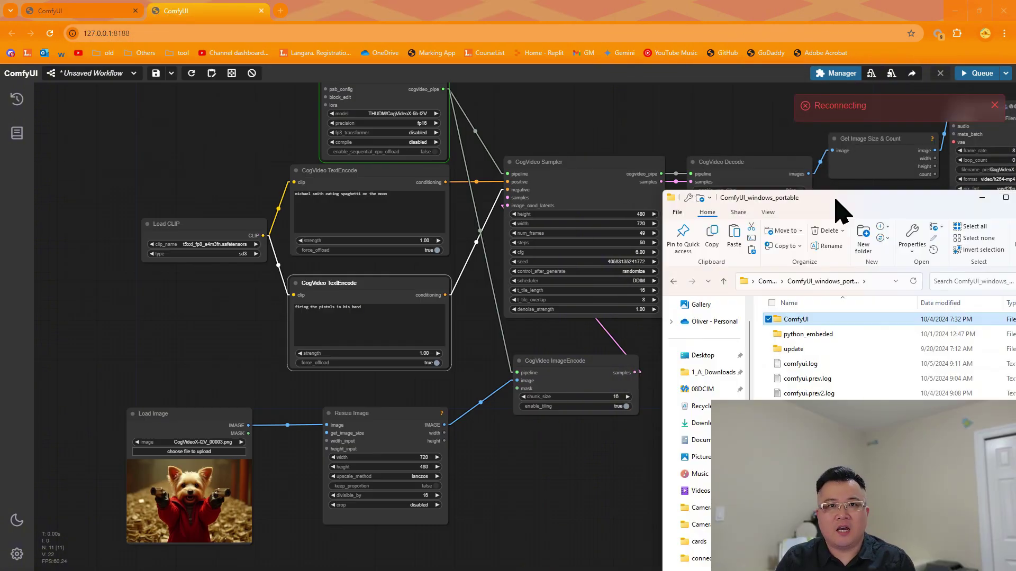
Step: Relaunch ComfyUI with run_nvidia_gpu.bat and queue the workflow with Ctrl+Enter
left_click_drag(839, 205, 775, 80)
left_click(738, 316)
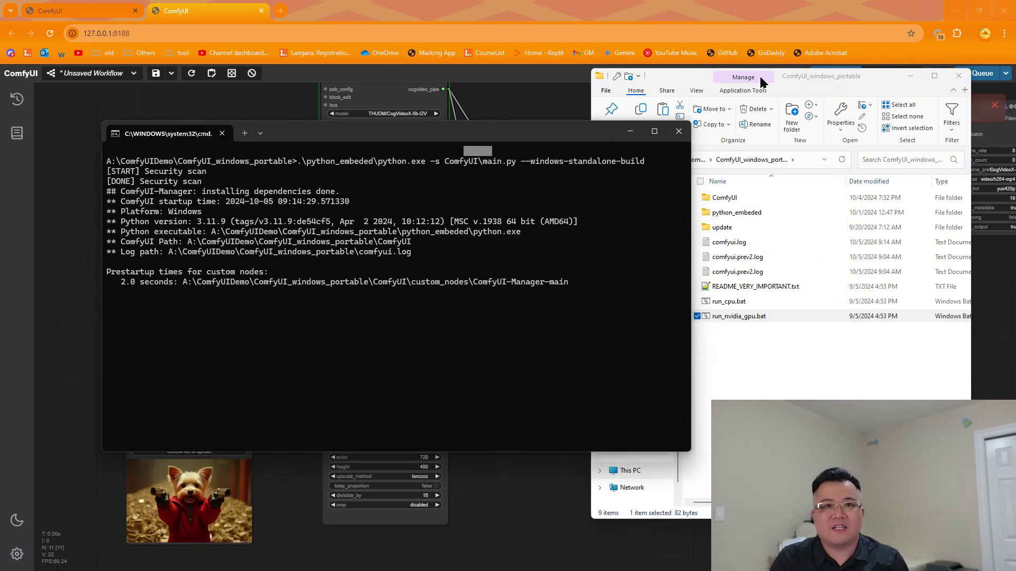
left_click(958, 76)
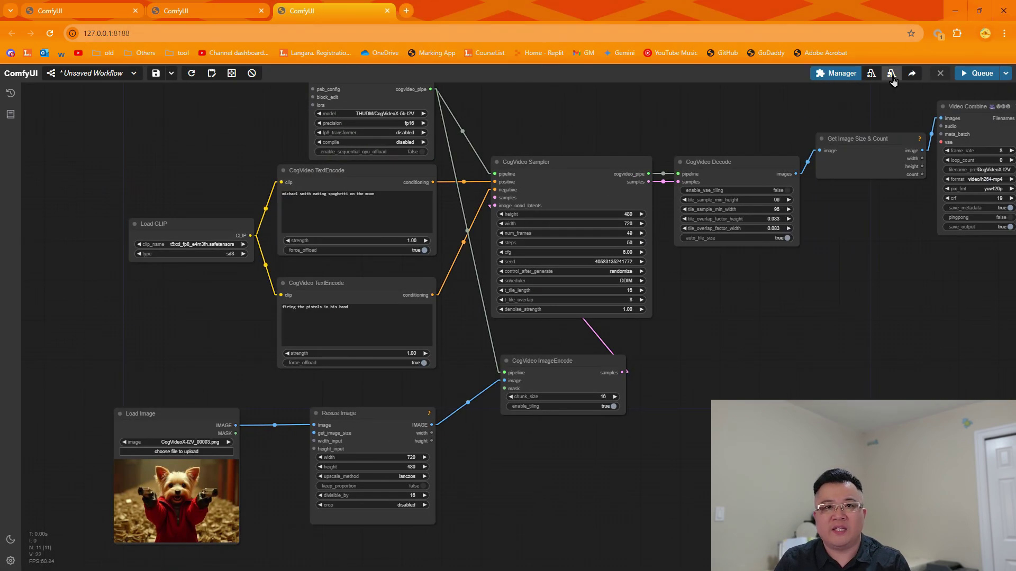
key("ctrl+Return")
Step: Move the console aside during the run, then recenter the graph to view the finished dog clip
key("alt+Tab")
mouse_move(278, 130)
left_mouse_down()
mouse_move(900, 241)
mouse_move(863, 317)
left_mouse_up()
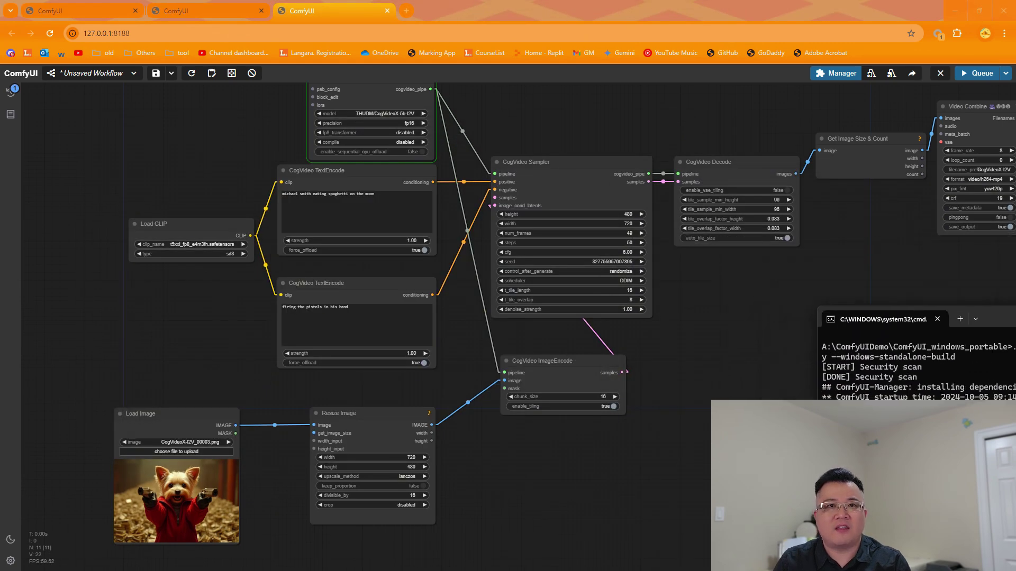
scroll(647, 428, "down", 15)
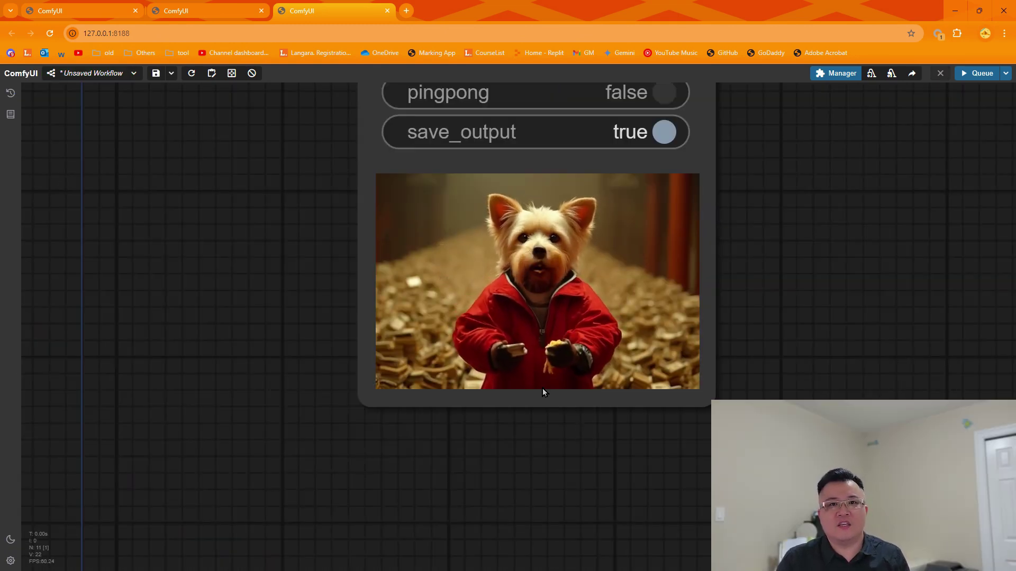
scroll(475, 469, "down", 3)
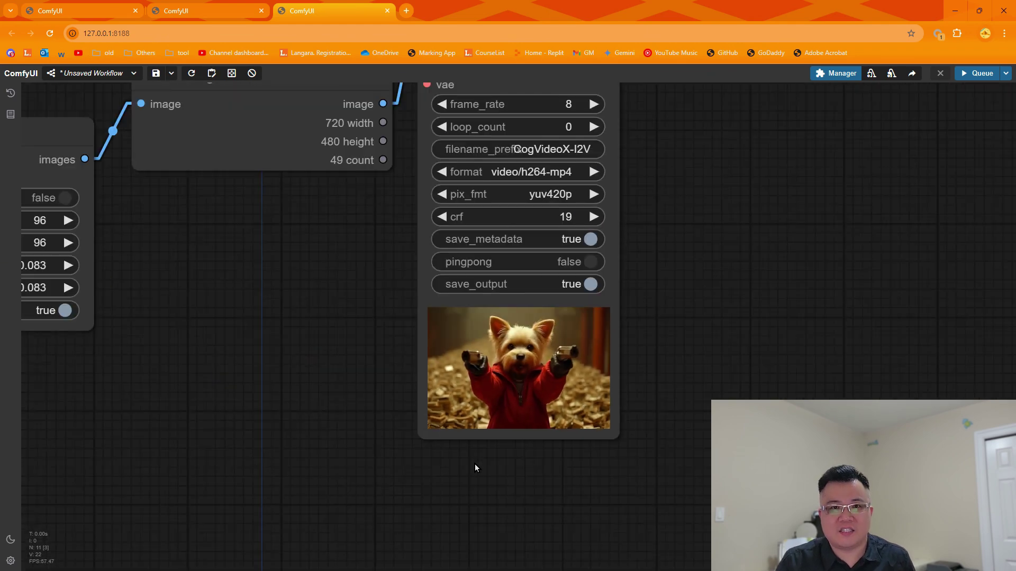
scroll(861, 379, "down", 2)
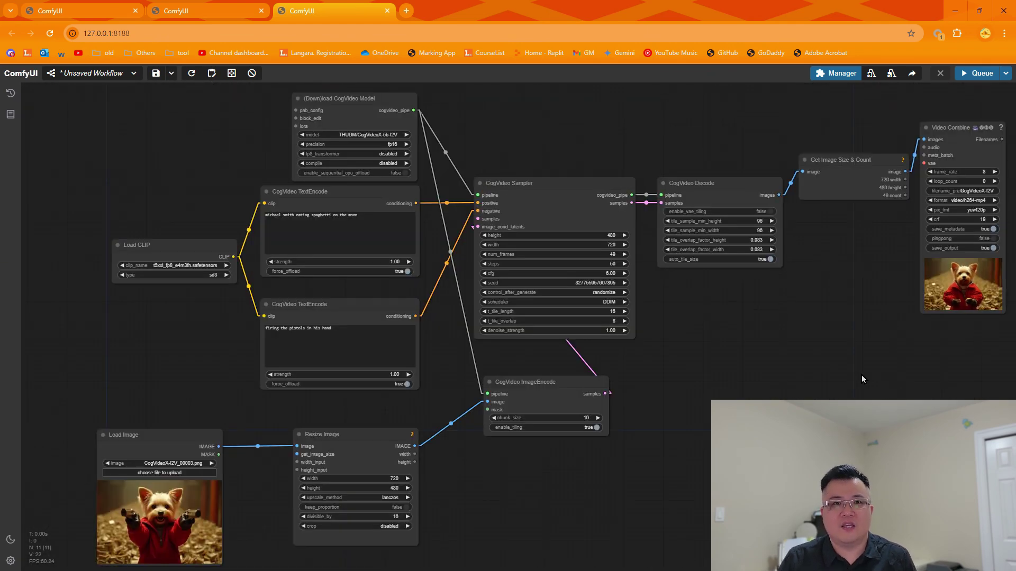
left_click_drag(665, 443, 531, 457)
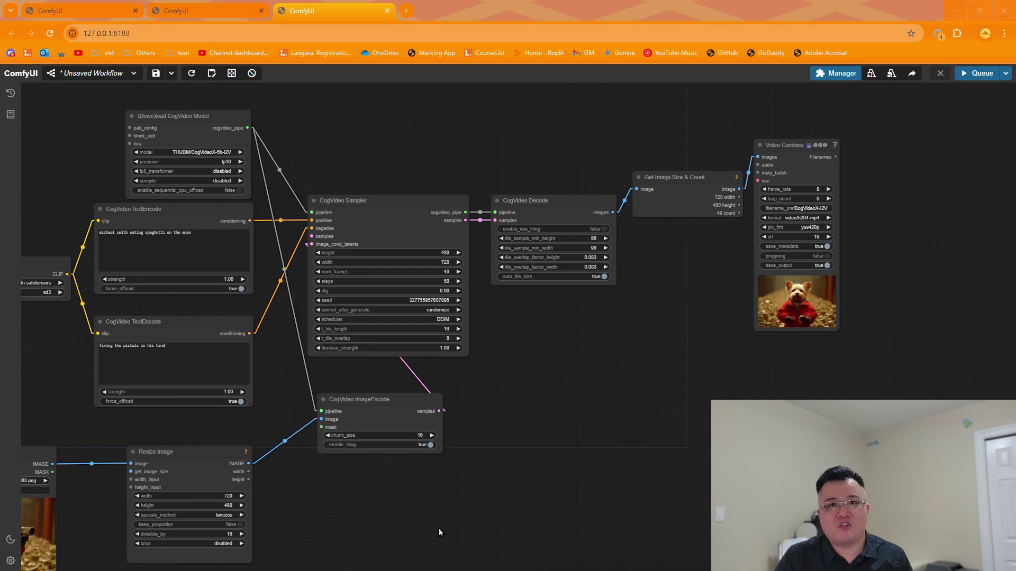
scroll(476, 279, "up", 3)
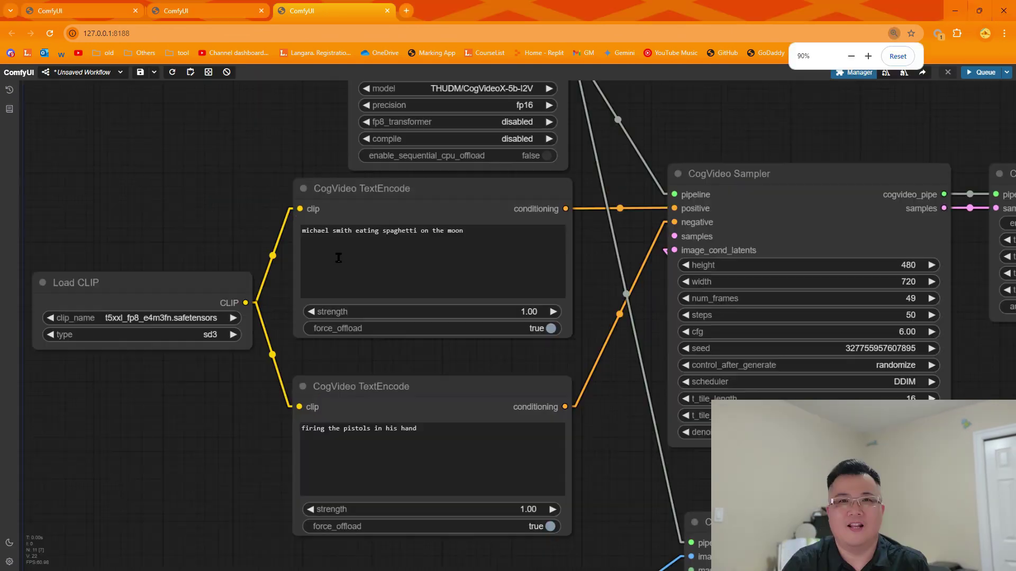
scroll(476, 277, "down", 3)
Step: Delete the negative prompt text, select the positive prompt for rewriting, and monitor the console
left_click(333, 373)
key("ctrl+a")
key("Delete")
triple_click(315, 261)
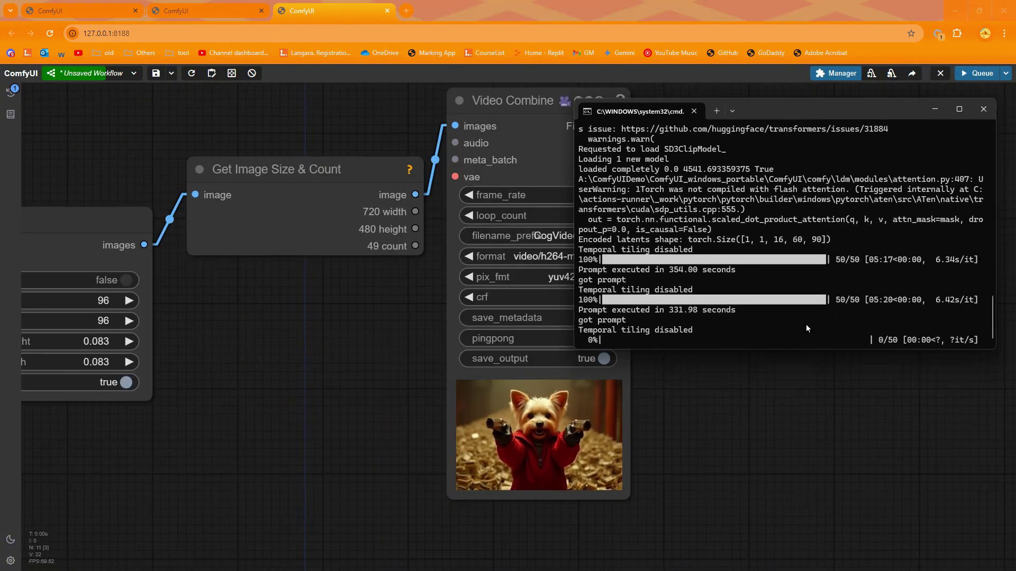
key("alt+Tab")
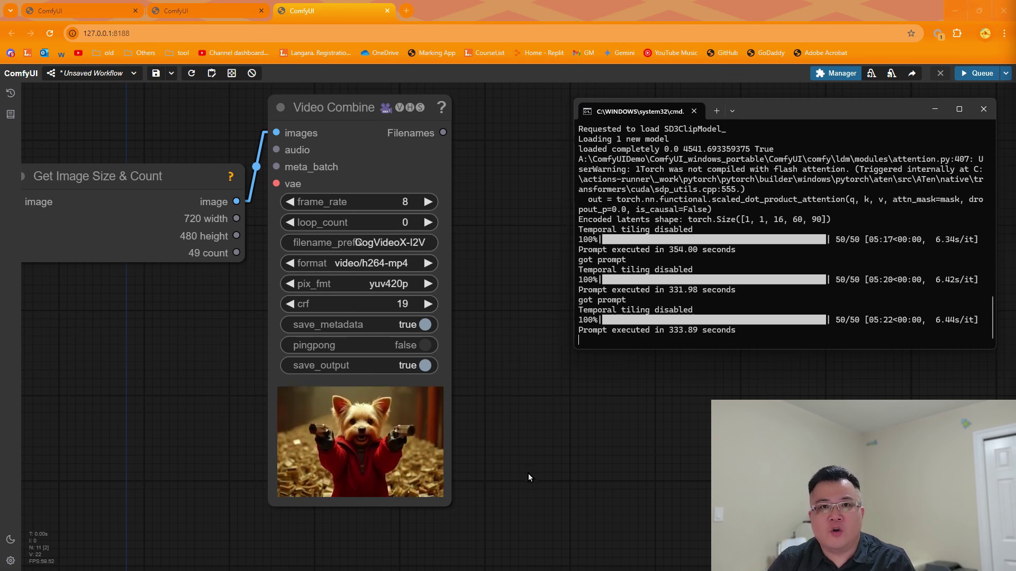
Step: Pan to the prompt nodes and change the positive prompt to 'gun firing in hands'
left_click_drag(140, 447, 641, 447)
left_click_drag(315, 391, 802, 391)
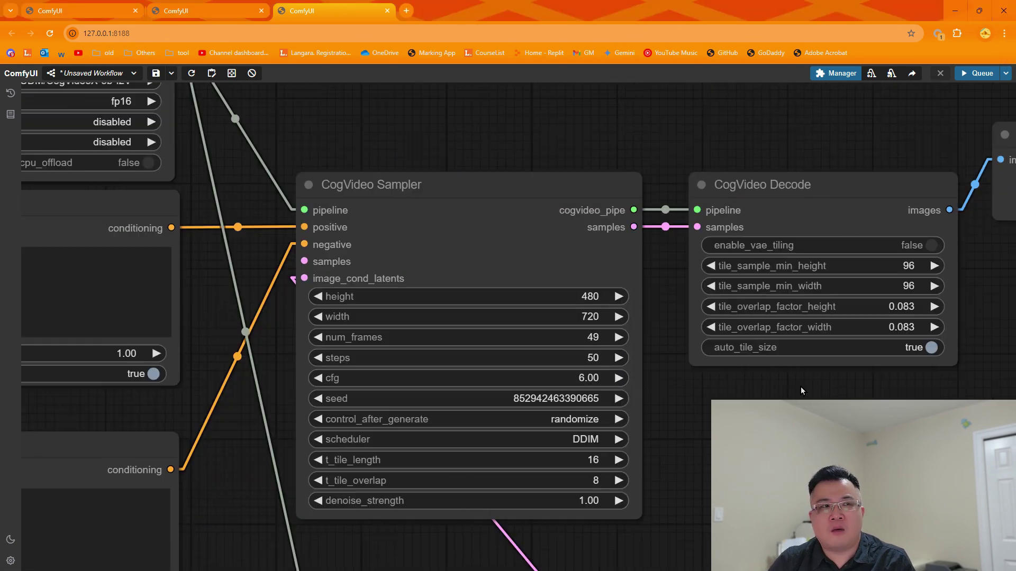
left_click_drag(189, 398, 475, 410)
left_click(255, 260)
type("gun firing in hand")
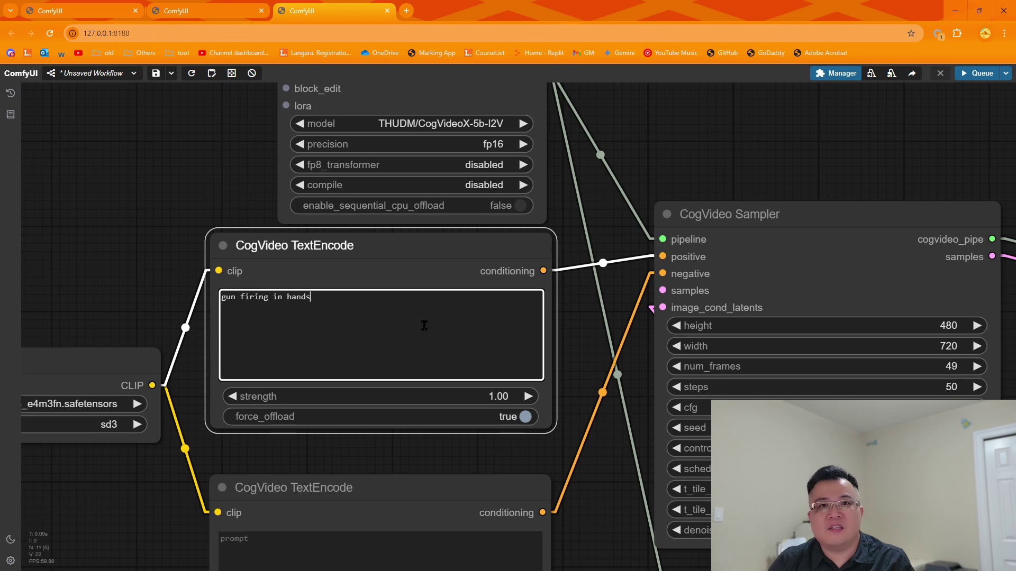
Step: Queue the run, pan to the Video Combine preview, and watch the console until it finishes
left_click(974, 73)
left_click_drag(793, 397, 345, 397)
left_click_drag(857, 440, 8, 436)
key("alt+Tab")
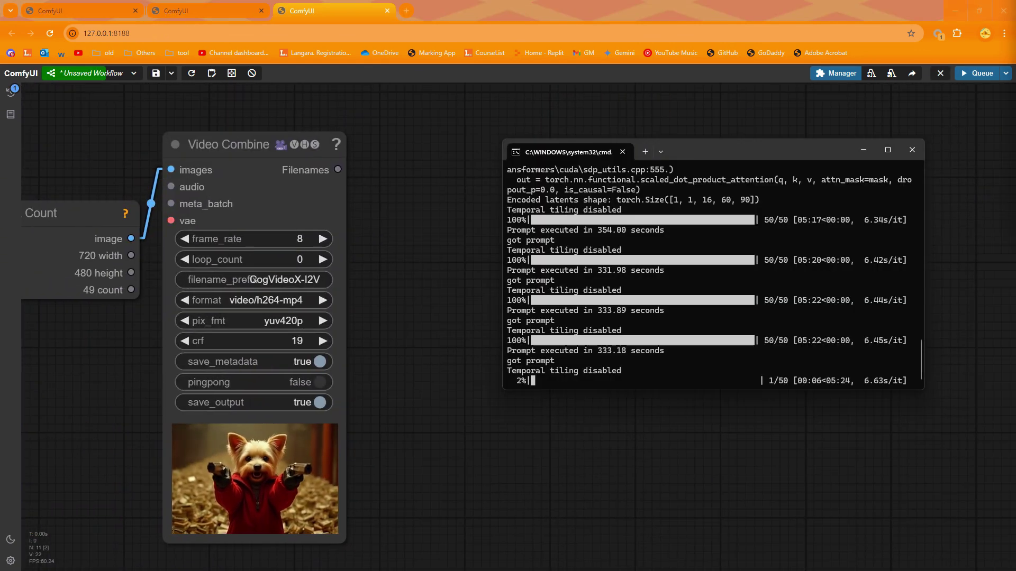
scroll(226, 318, "up", 3)
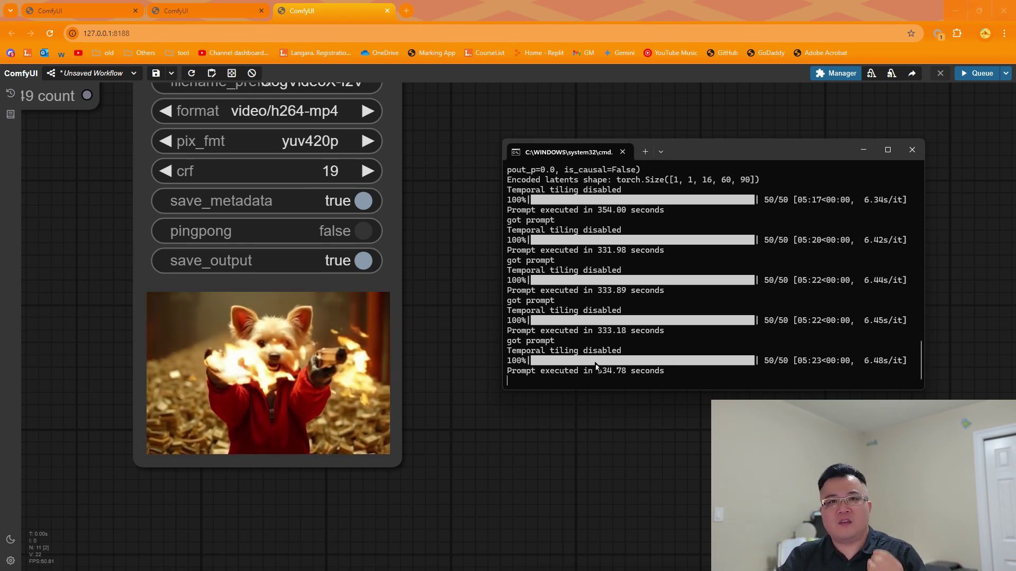
left_click(582, 451)
scroll(578, 382, "down", 5)
scroll(579, 389, "down", 4)
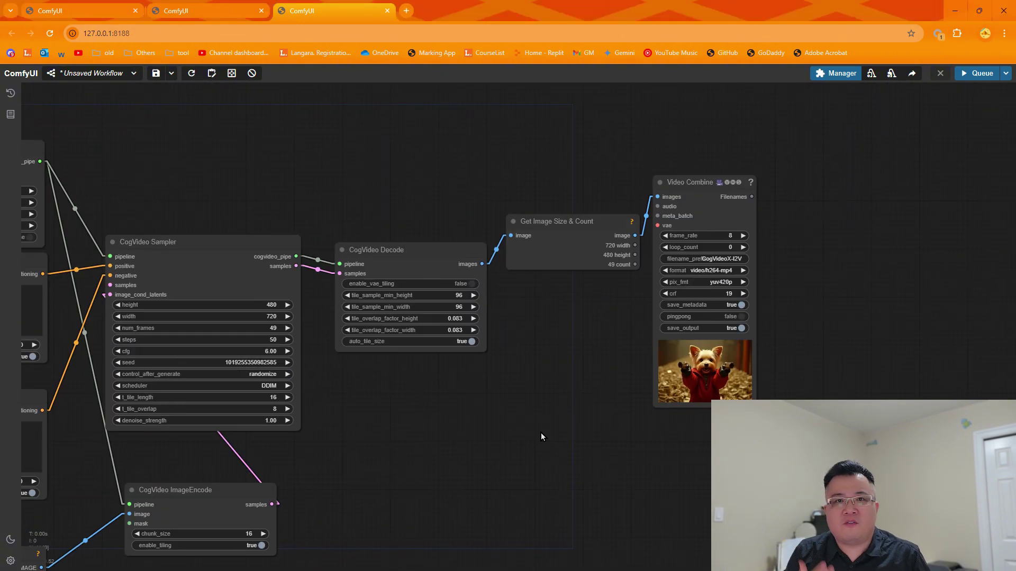
scroll(540, 432, "down", 1)
scroll(514, 428, "down", 2)
left_click_drag(559, 437, 719, 358)
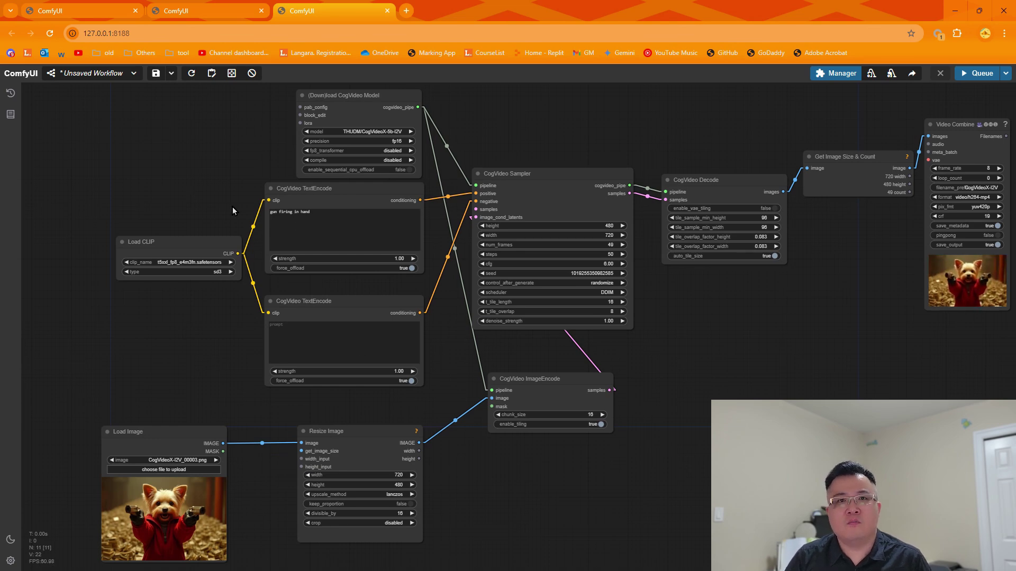
scroll(232, 206, "up", 8)
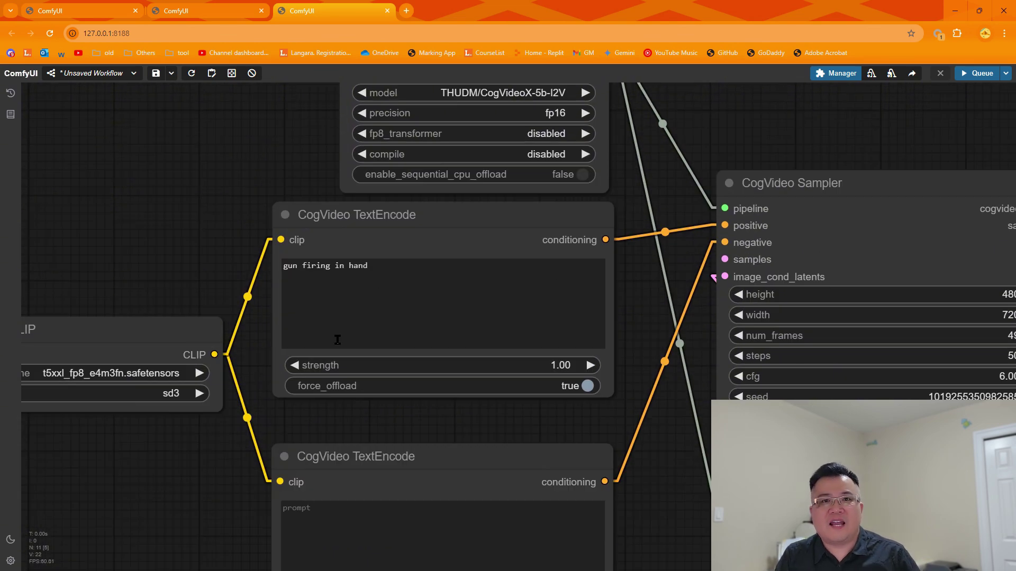